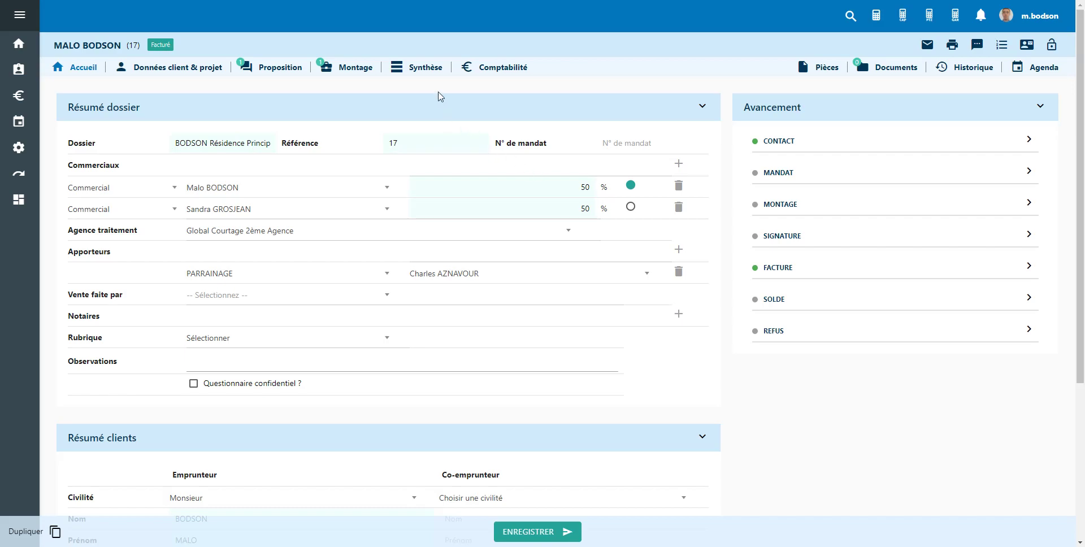
# Open the file's proposal summary and its accounting page, and view and close the file recap
pyautogui.click(422, 70)
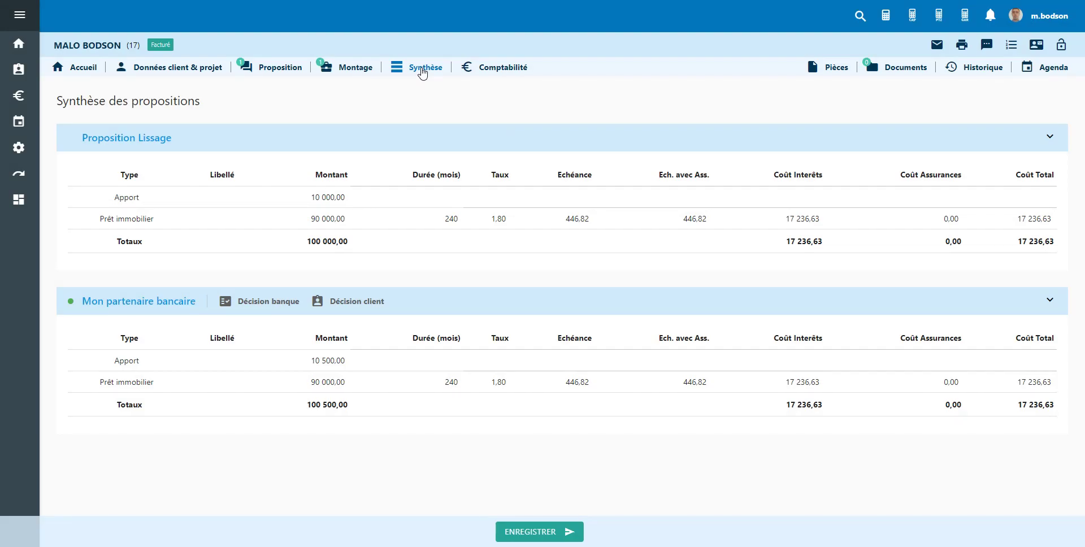
pyautogui.click(508, 73)
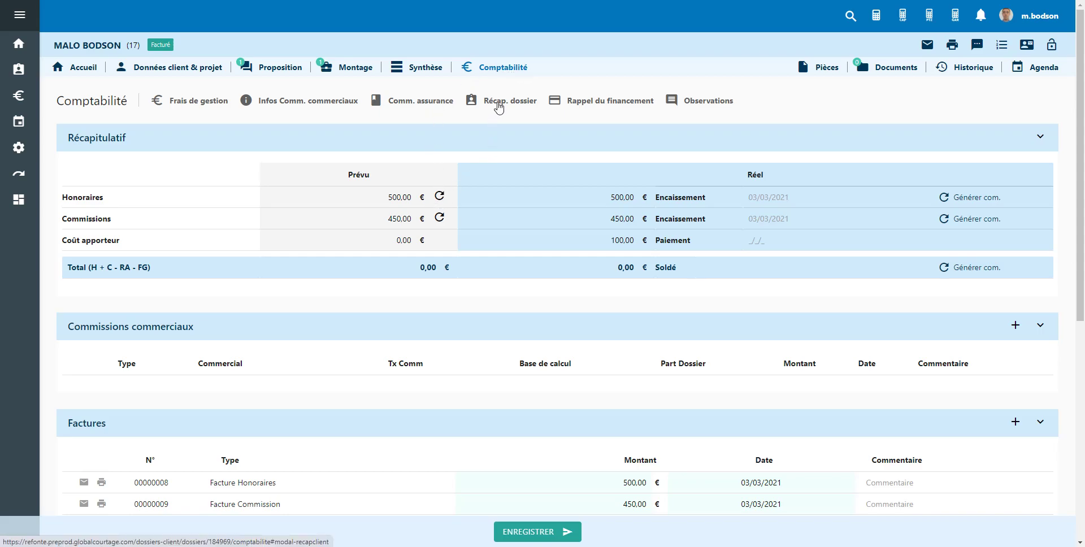
pyautogui.click(498, 105)
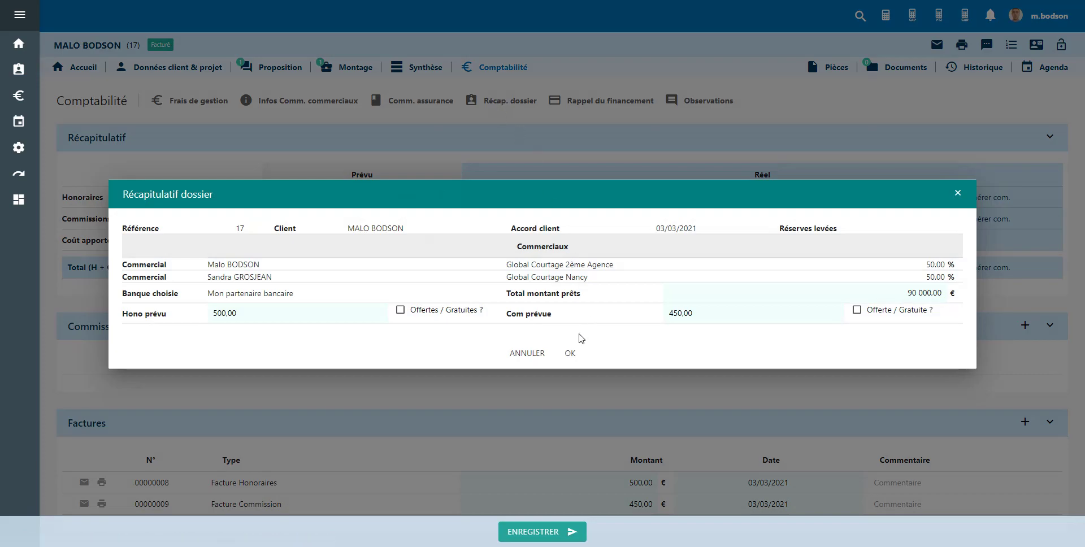
pyautogui.click(572, 353)
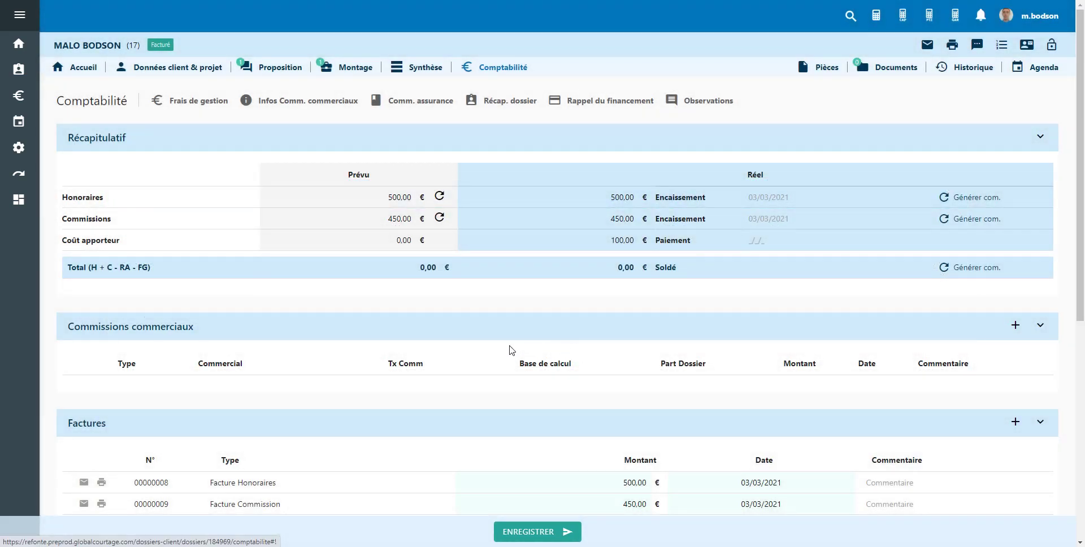
# Add a new invoice line of type Facture Honoraires in the Factures section of the file's accounting
pyautogui.scroll(-4, 511, 350)
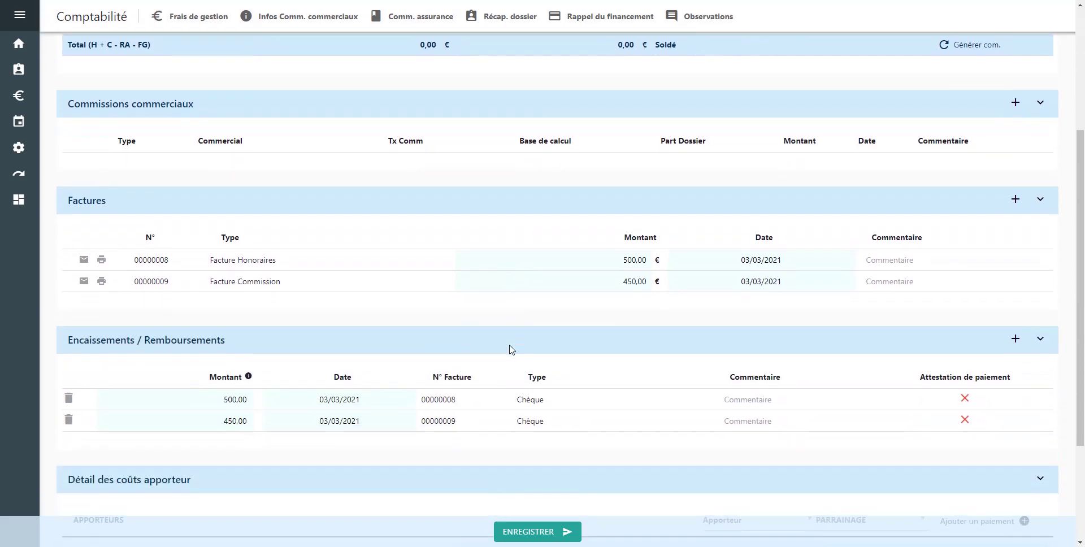
pyautogui.click(1017, 201)
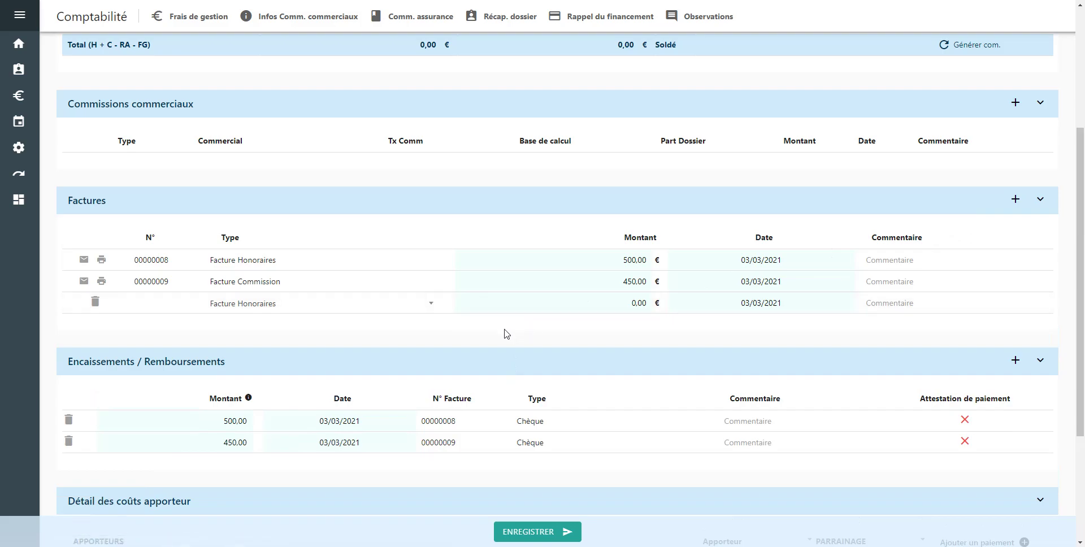
pyautogui.click(410, 310)
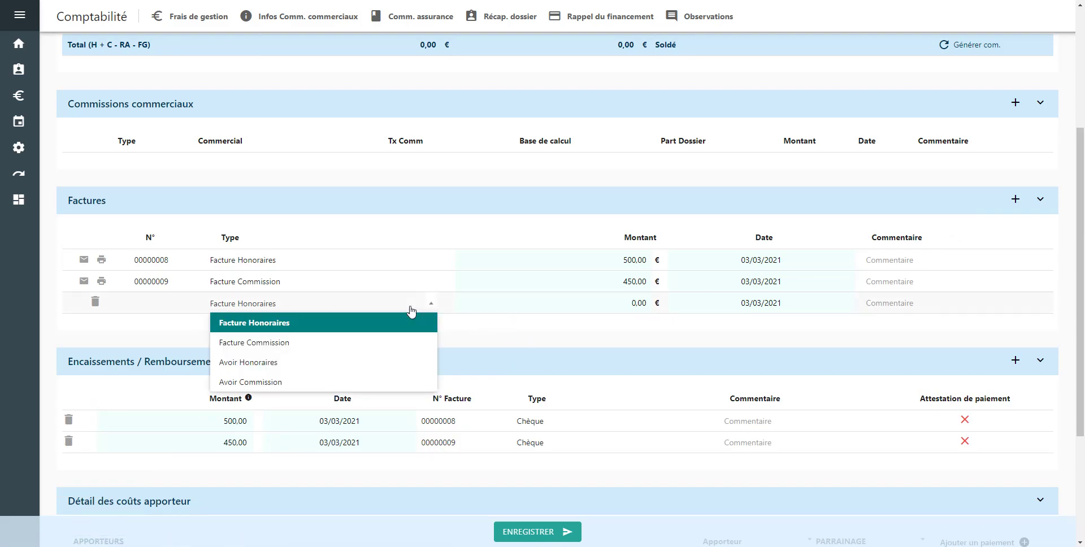
pyautogui.click(489, 346)
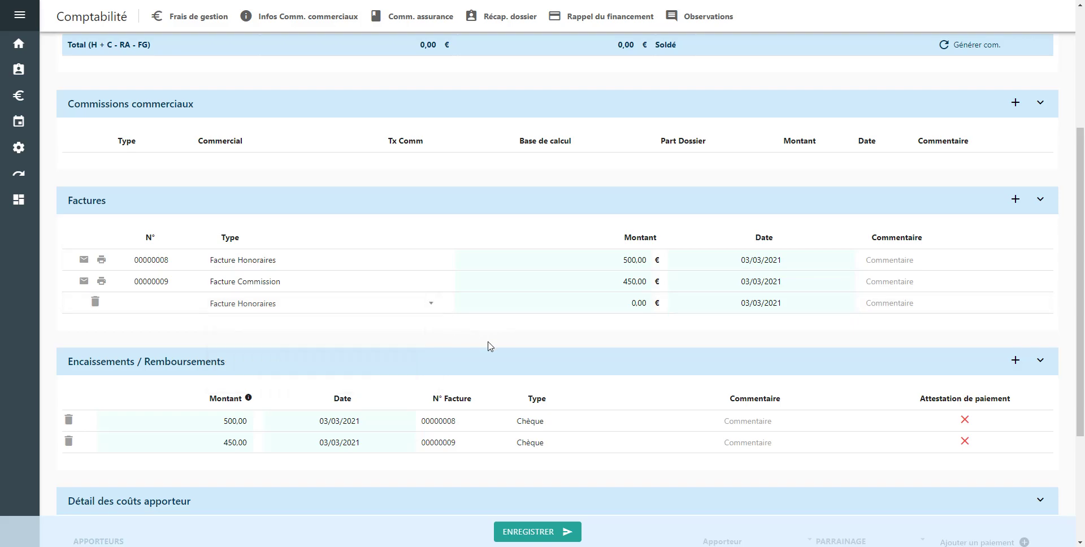
# Add a payment line of type Chèque for the fee invoice under Encaissements / Remboursements
pyautogui.scroll(-3, 490, 346)
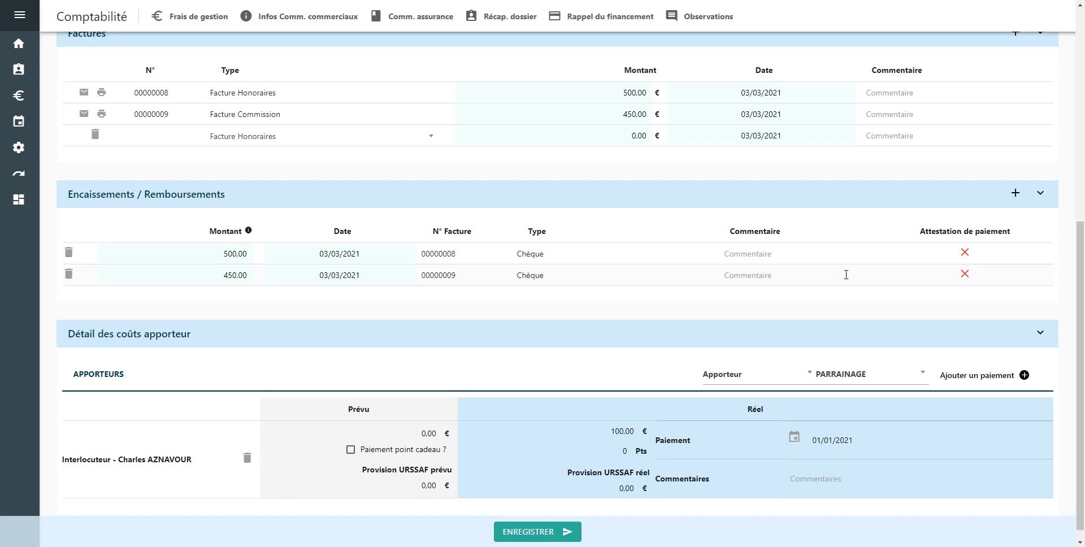
pyautogui.click(1015, 194)
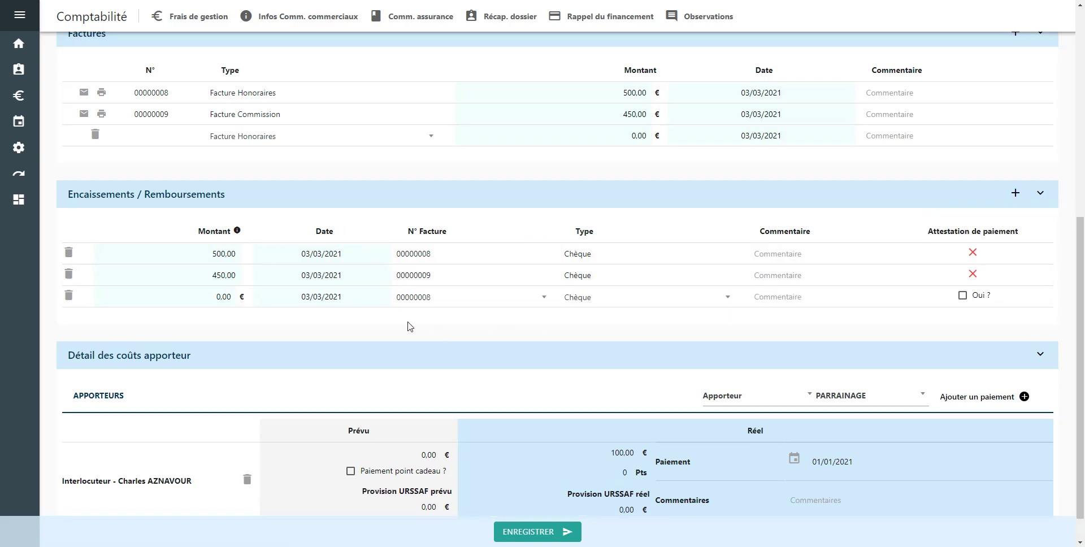
pyautogui.click(432, 304)
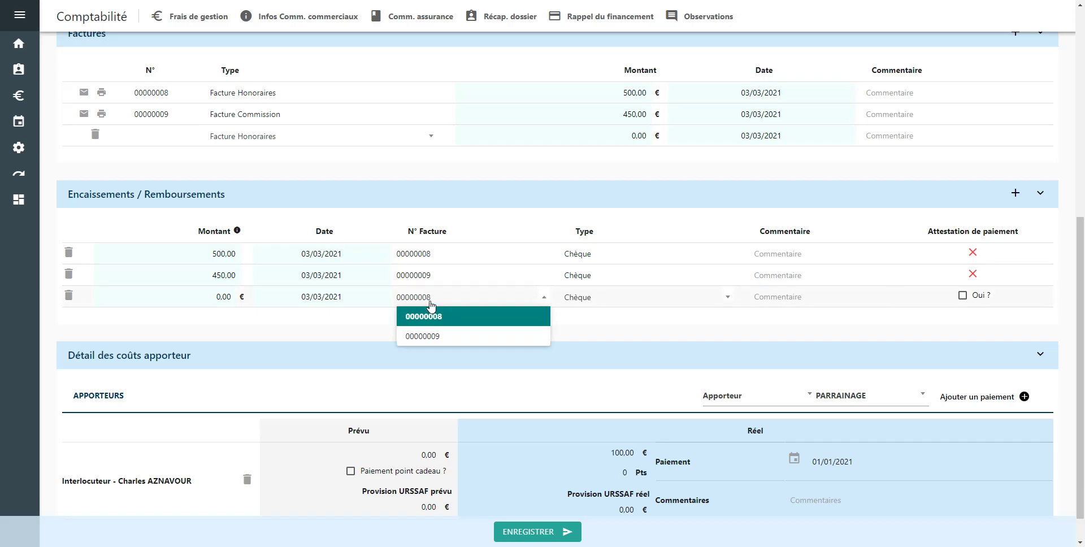
pyautogui.click(344, 333)
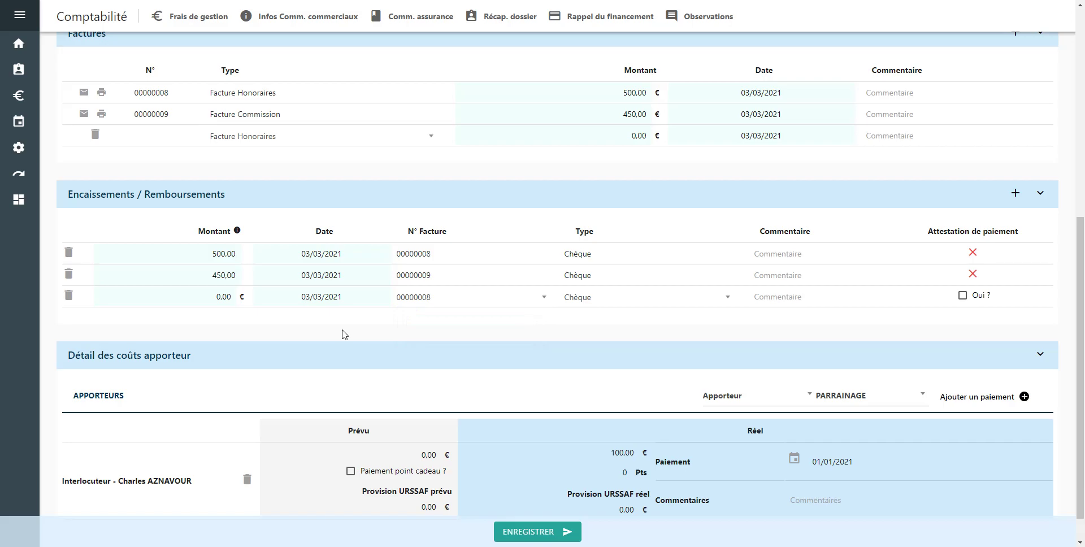
# Review the referrer cost details and the sales agents' shares on the file's home page, and return to its accounting page
pyautogui.scroll(-1, 344, 334)
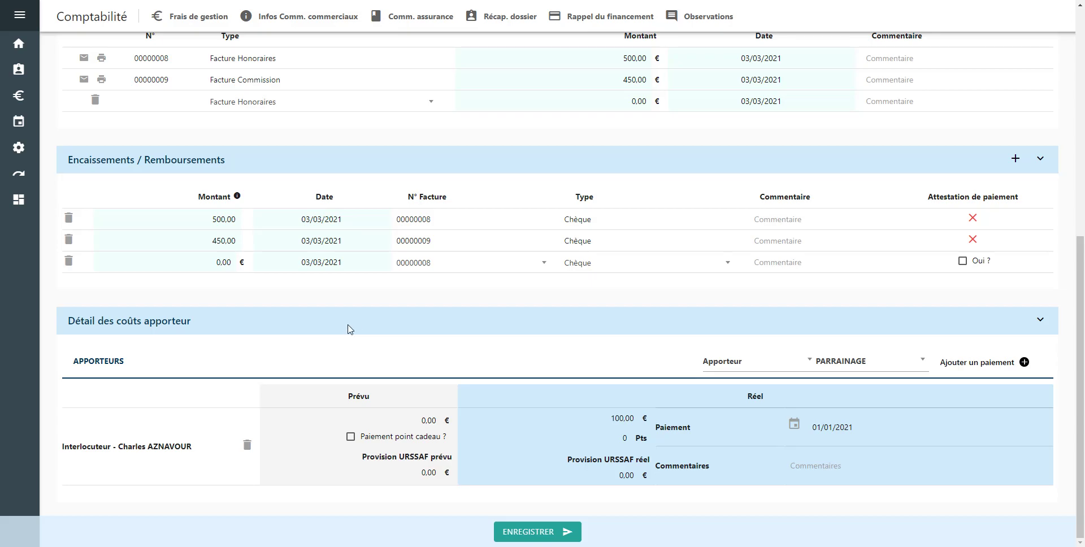
pyautogui.scroll(8, 365, 314)
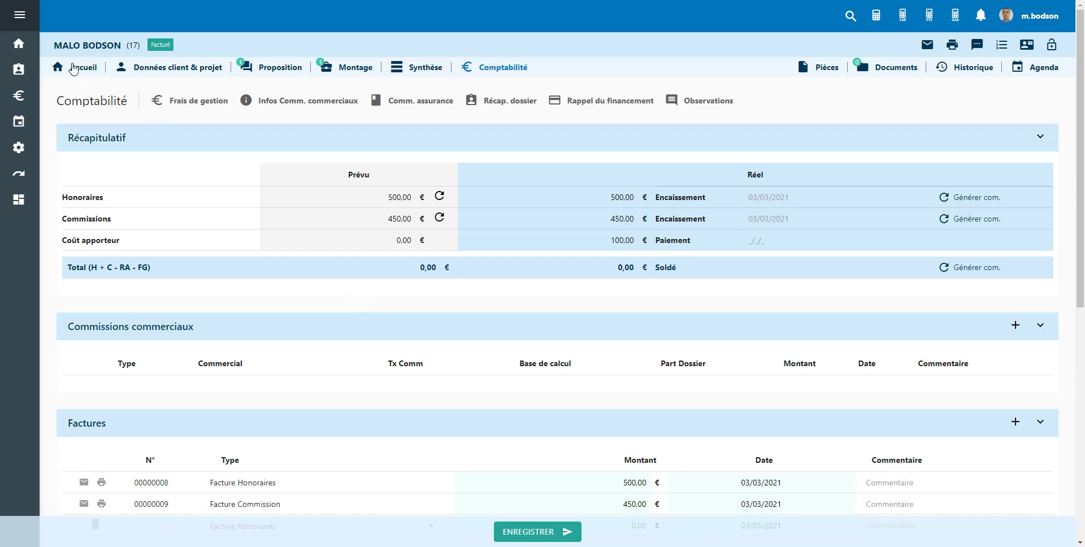
pyautogui.click(75, 70)
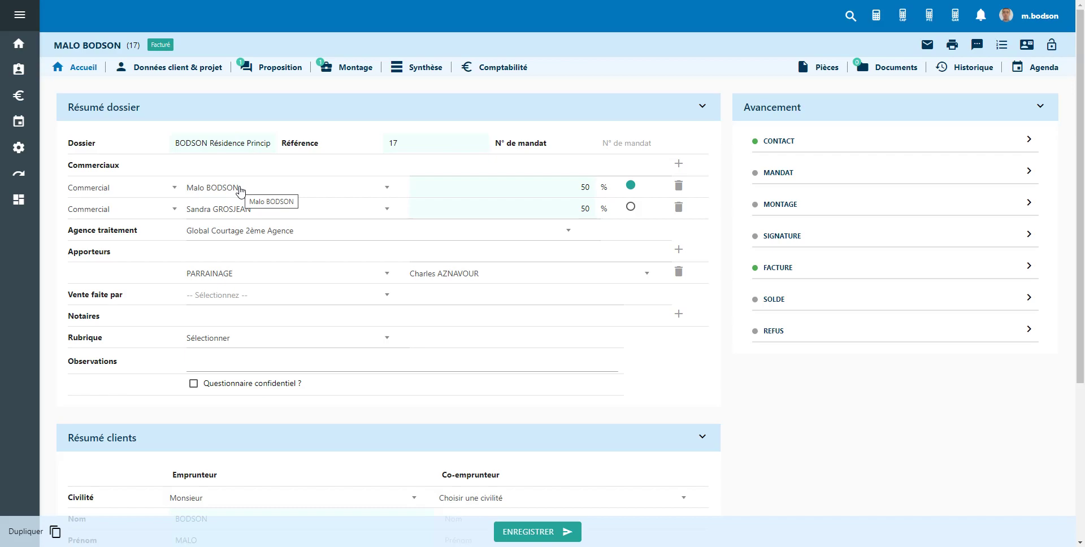
pyautogui.click(513, 70)
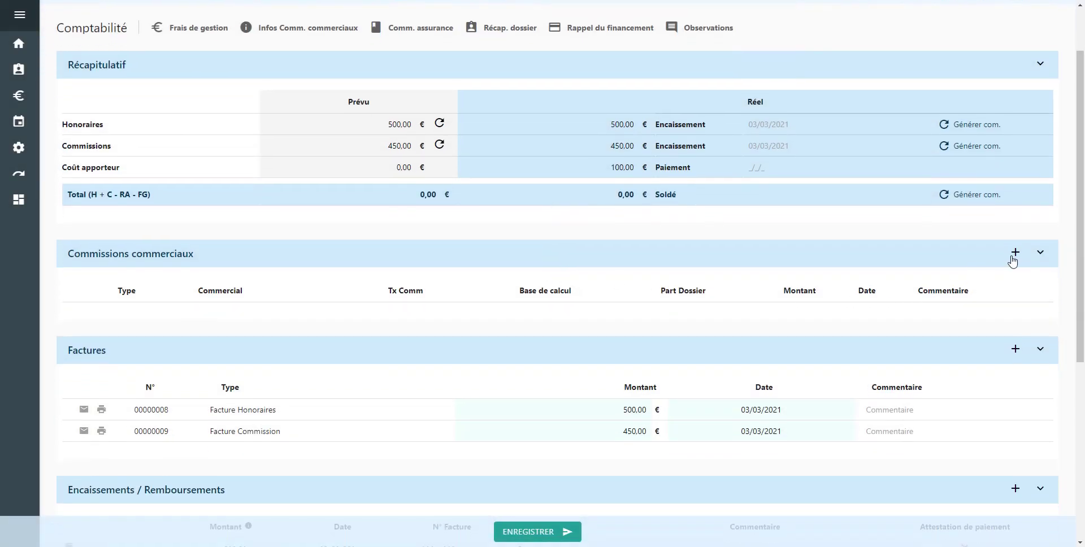
# Add a Hono. Client commission line for the first sales agent with a 20% rate, a 500 € calculation base and a 50% file share
pyautogui.click(1012, 258)
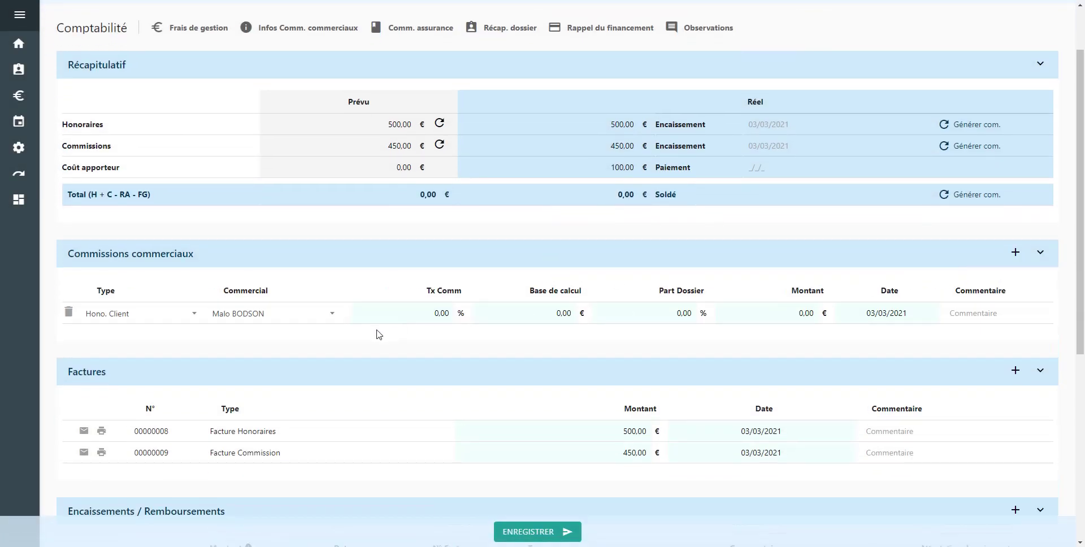
pyautogui.moveTo(406, 314); pyautogui.dragTo(460, 315)
pyautogui.write('20')
pyautogui.click(533, 316)
pyautogui.moveTo(538, 317); pyautogui.dragTo(580, 323)
pyautogui.write('500')
pyautogui.click(643, 311)
pyautogui.moveTo(659, 312); pyautogui.dragTo(703, 317)
pyautogui.write('50')
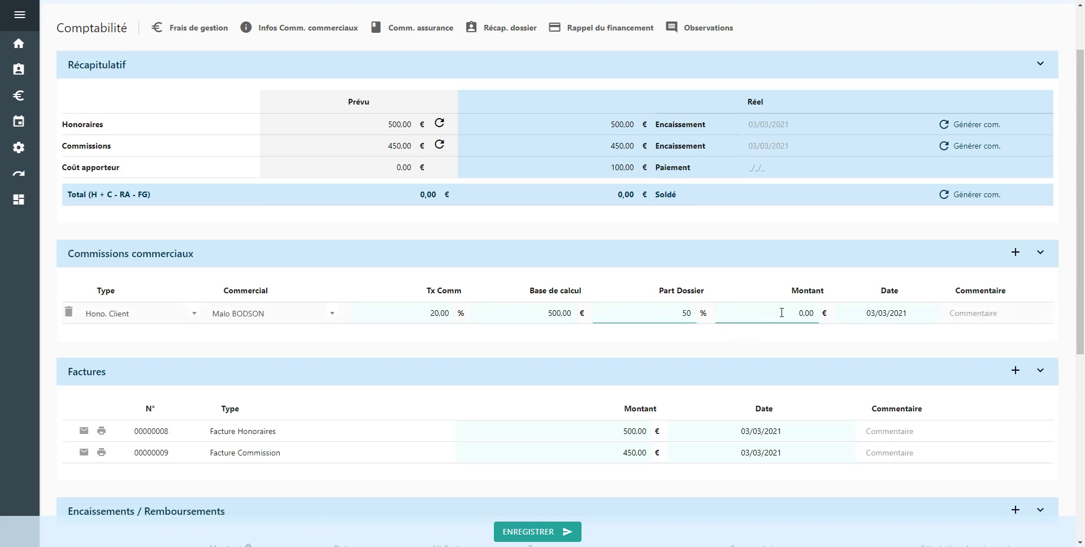
pyautogui.click(770, 351)
# Open the list of all client files in the global accounting section
pyautogui.click(18, 148)
pyautogui.click(39, 150)
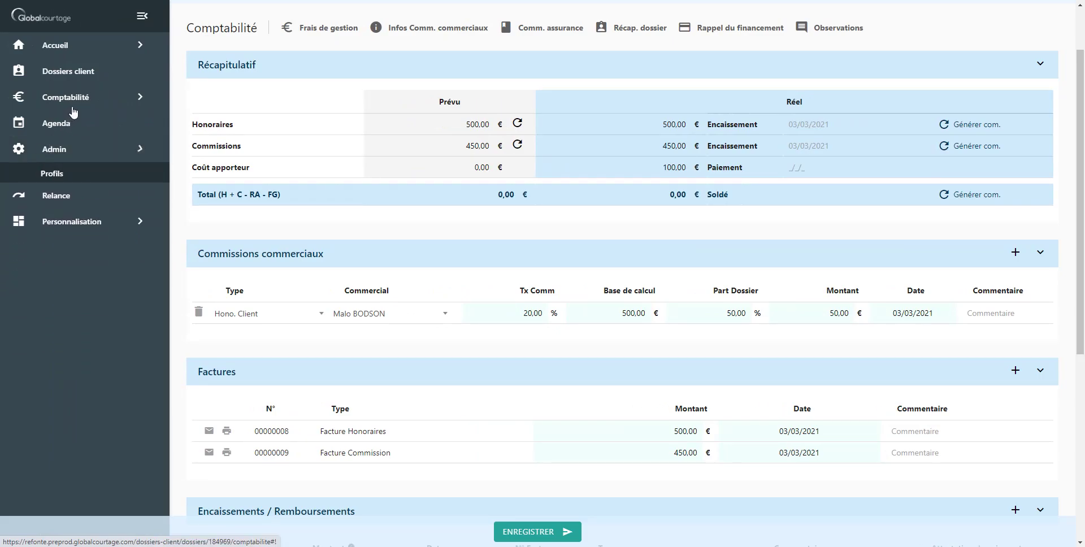
pyautogui.click(76, 109)
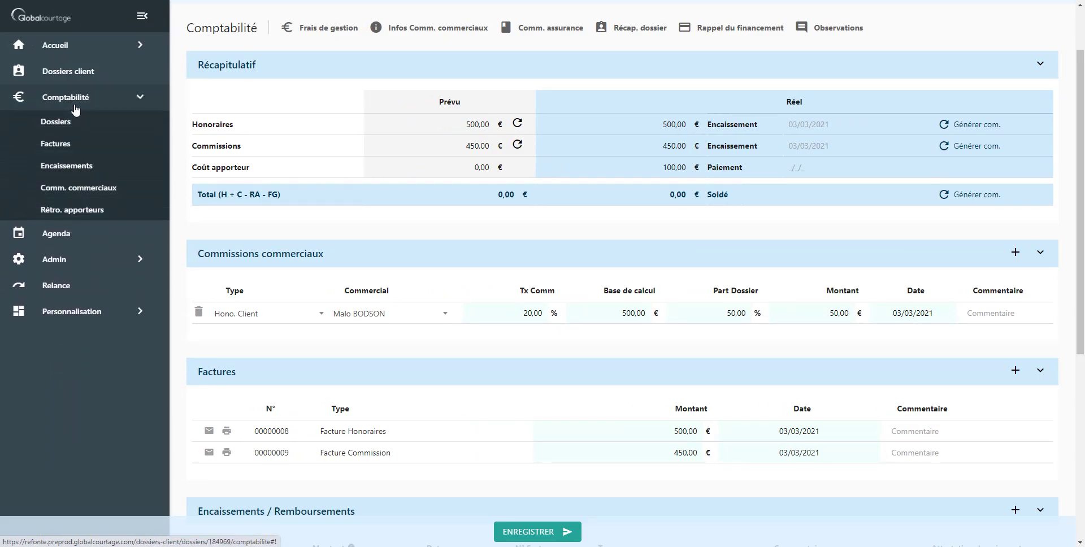
pyautogui.click(119, 127)
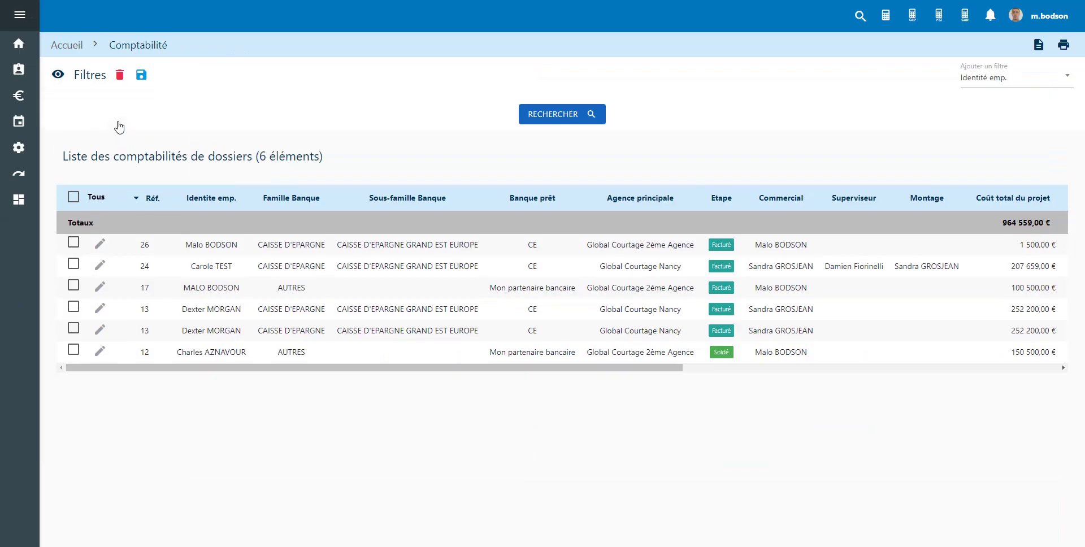